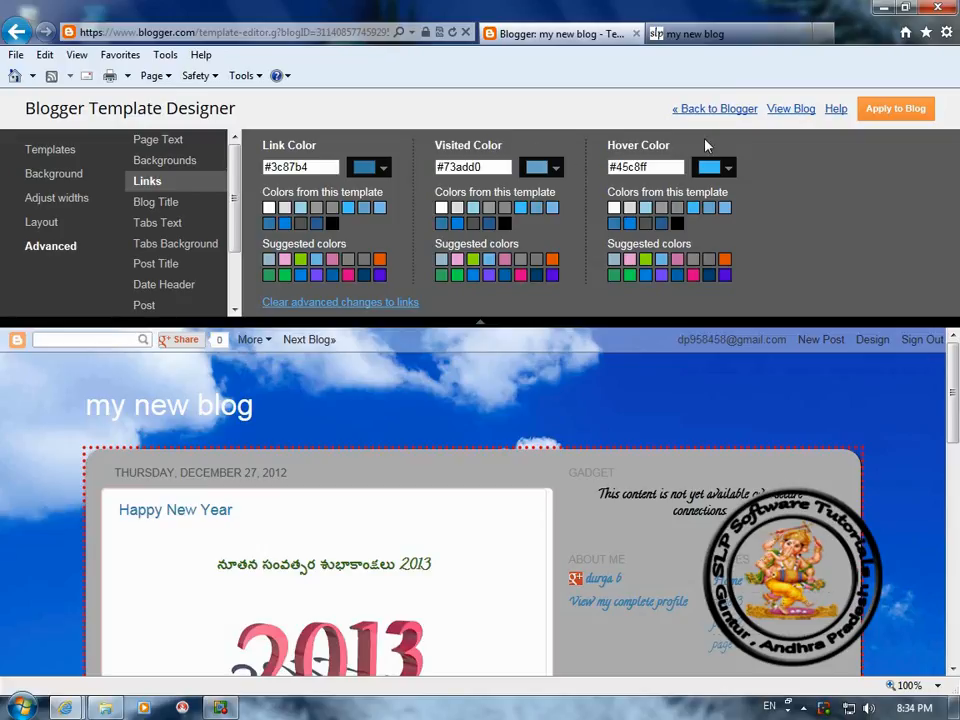
Set the visited link color to the light blue shade #b5d4e3
scroll(480, 500, "down", 1)
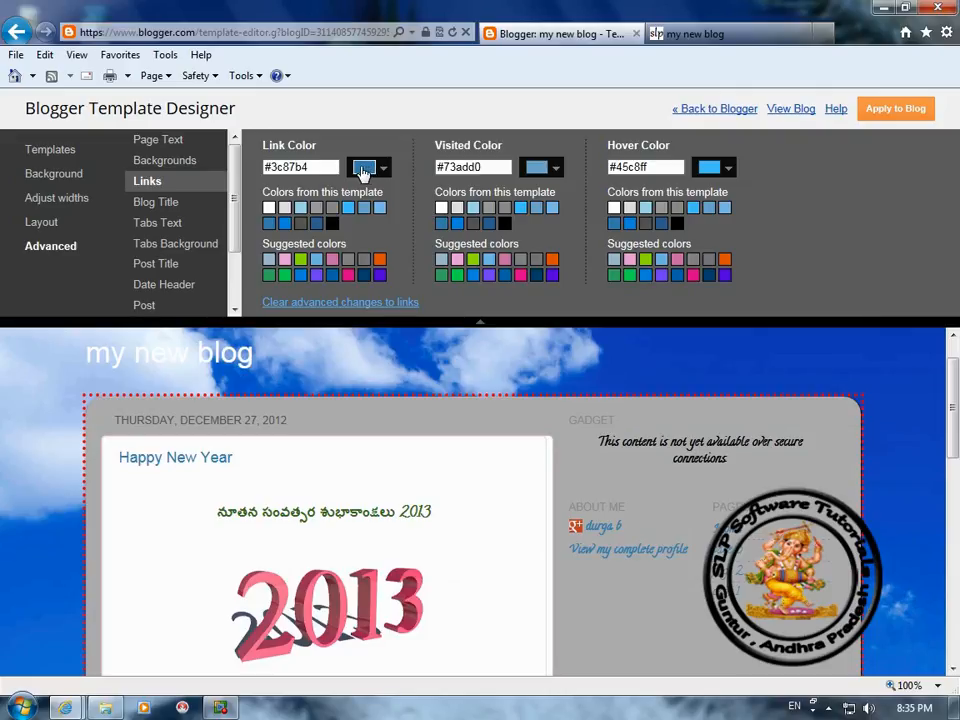
left_click(286, 224)
left_click(270, 224)
left_click(538, 169)
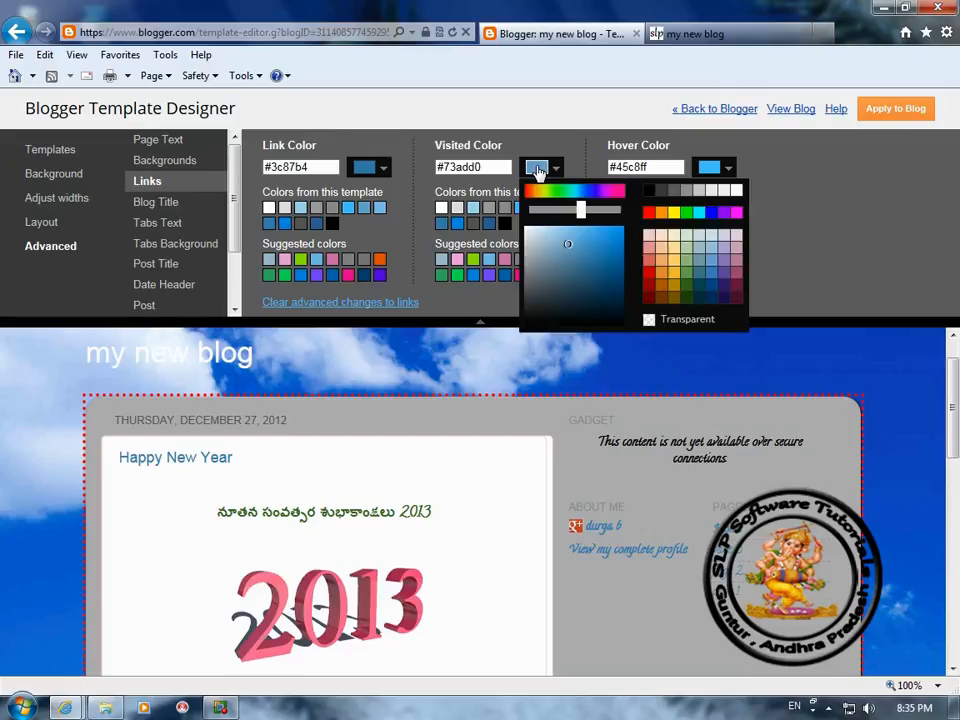
left_click_drag(566, 244, 539, 237)
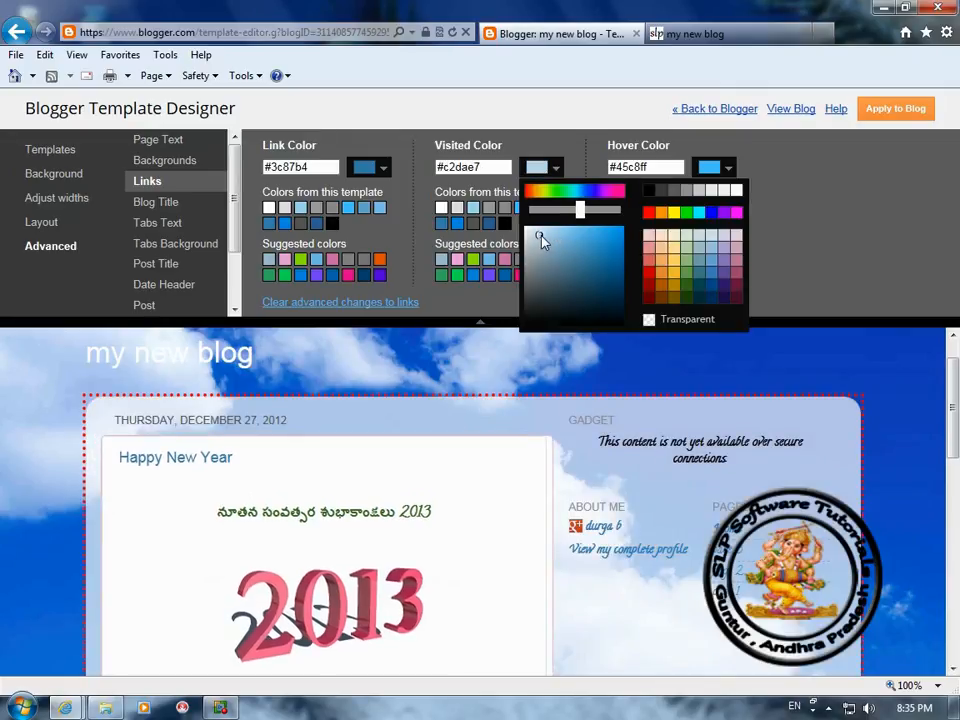
left_click(541, 236)
left_click(539, 235)
left_click(538, 235)
left_click(544, 237)
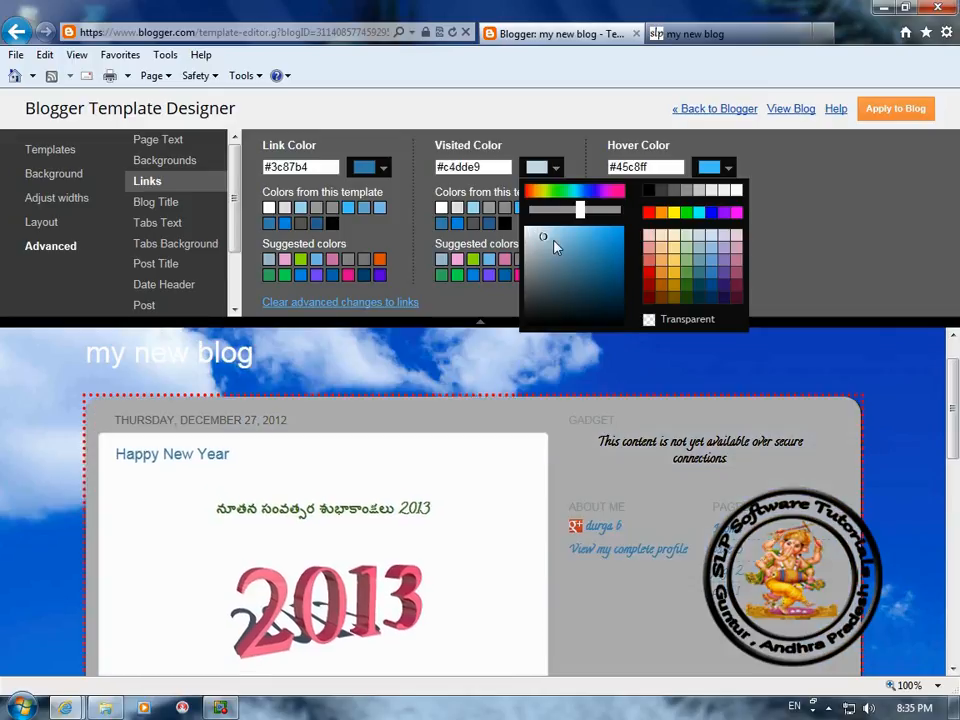
left_click(785, 185)
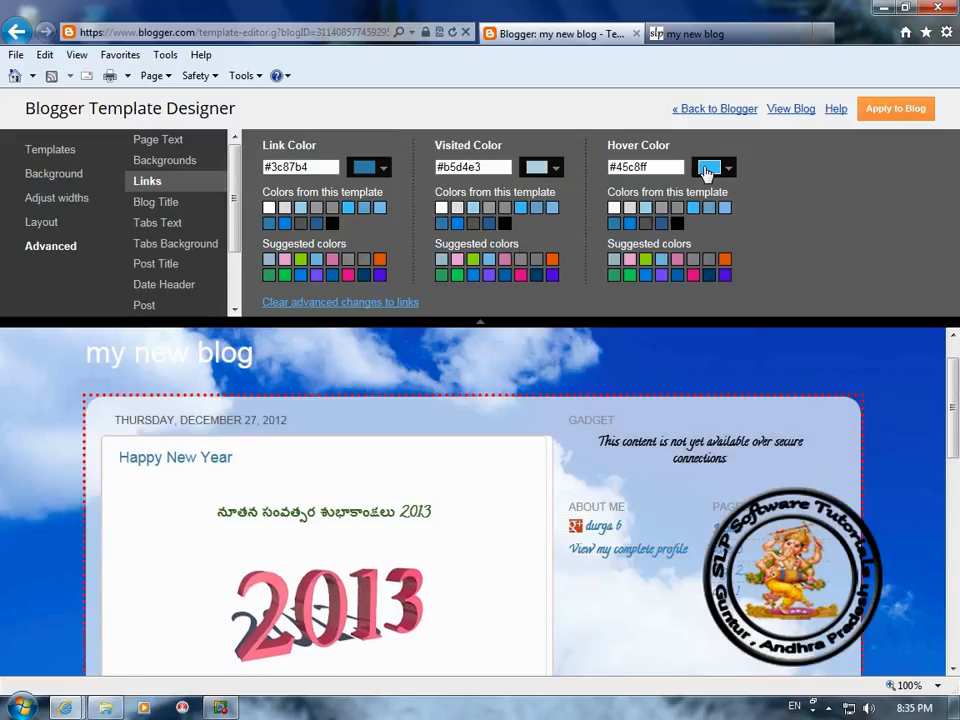
Set the link hover color to black (#000000) and apply the changes to the blog
left_click(712, 168)
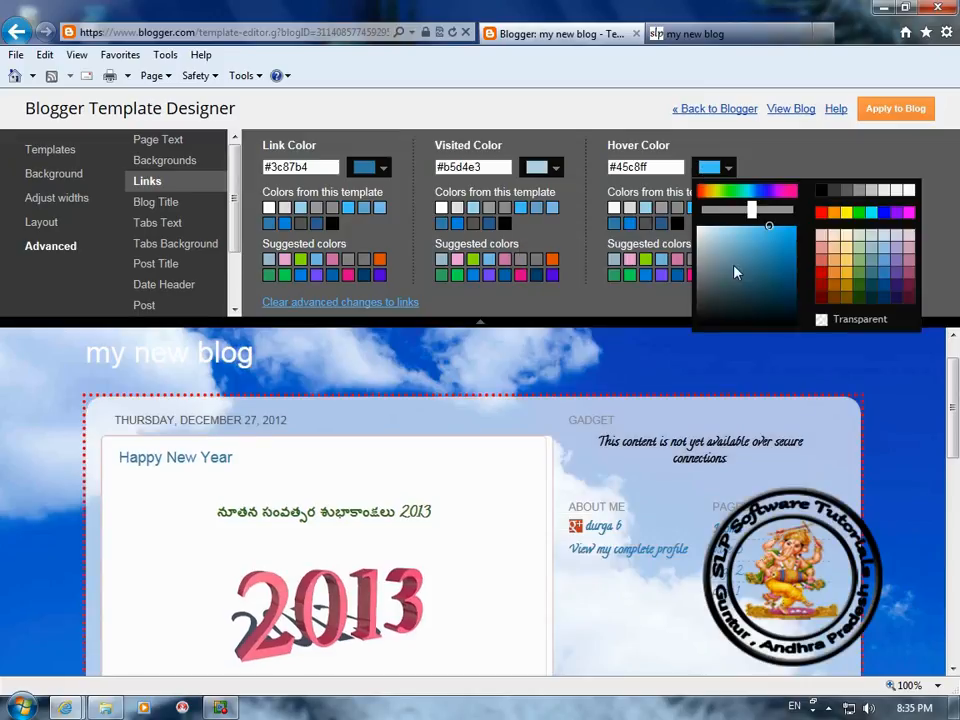
left_click(793, 321)
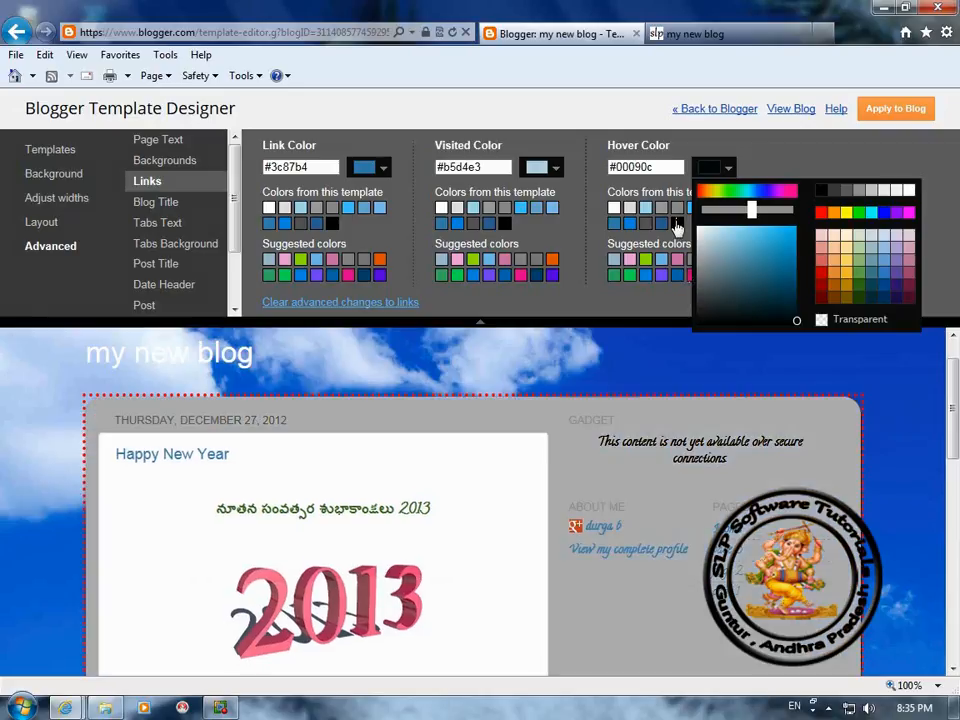
left_click(677, 225)
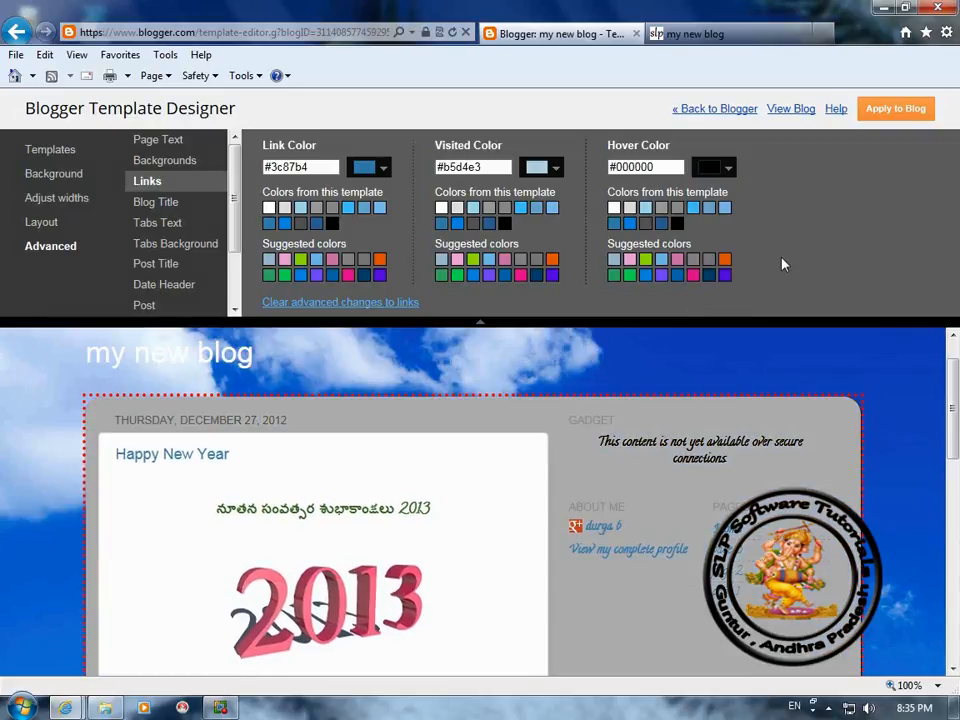
left_click(881, 115)
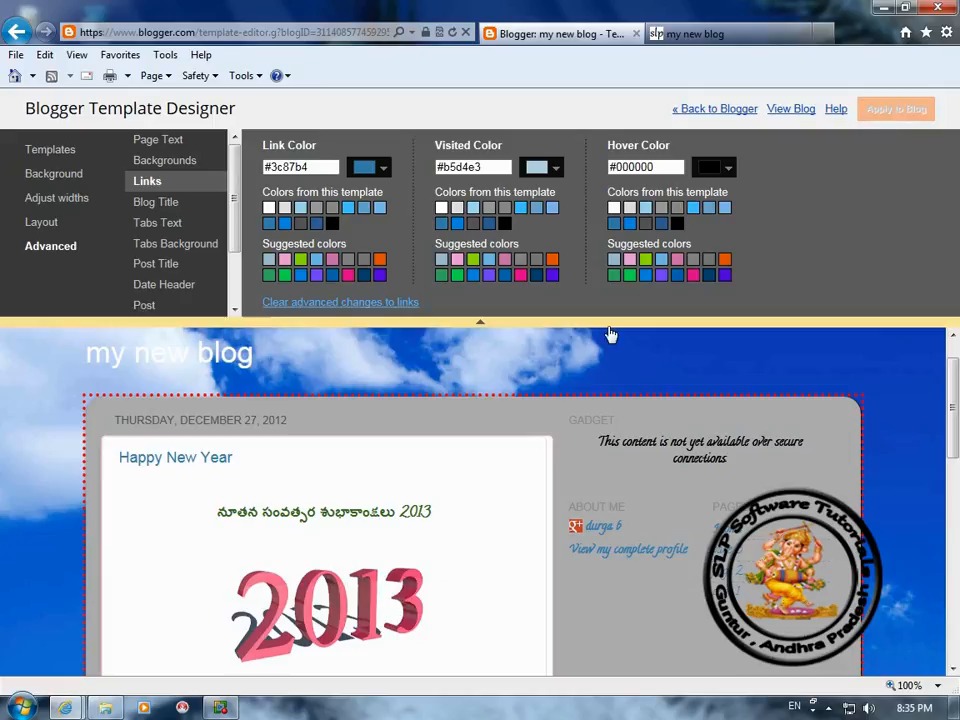
Open page 3 on the live blog to check the link colors, and return to the template designer
left_click(715, 34)
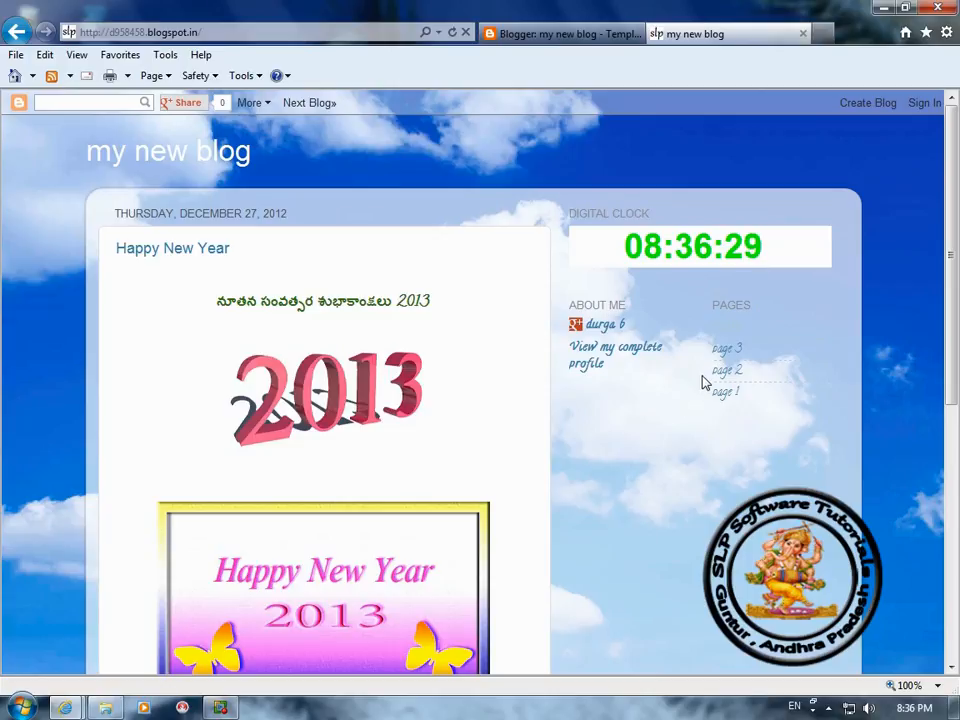
left_click(726, 348)
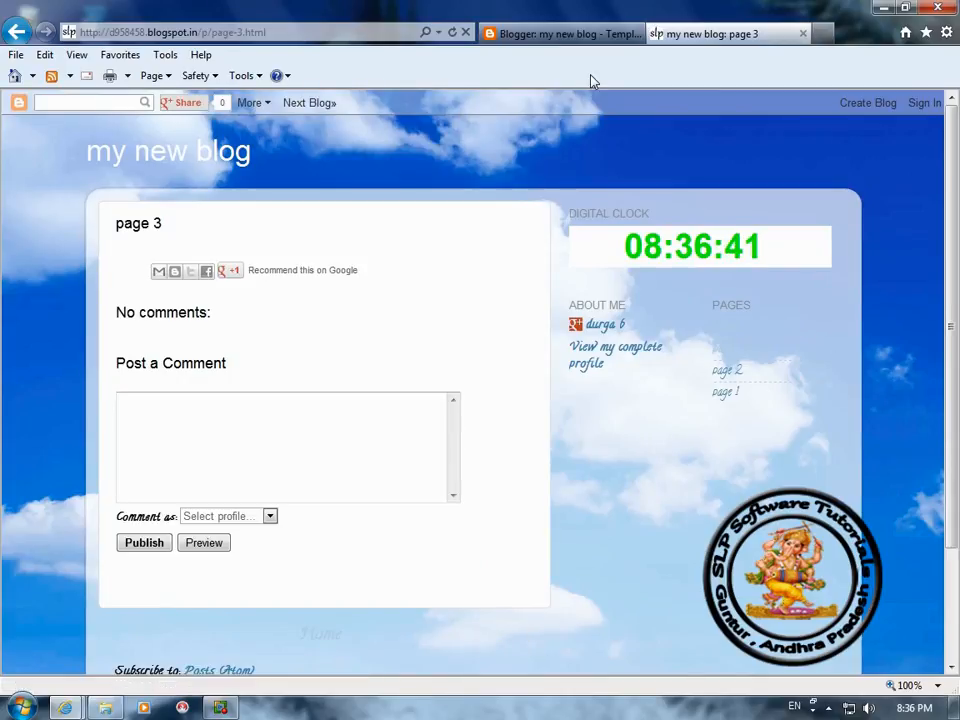
left_click(565, 33)
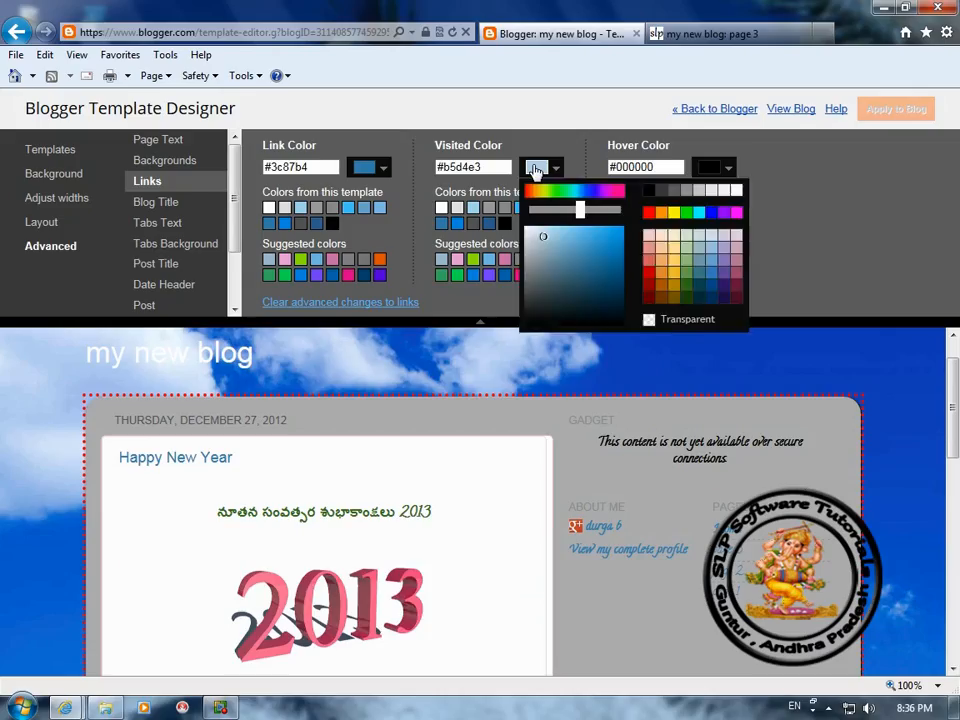
Change the visited link color to dark green (#38761d) and apply it to the blog
left_click(685, 285)
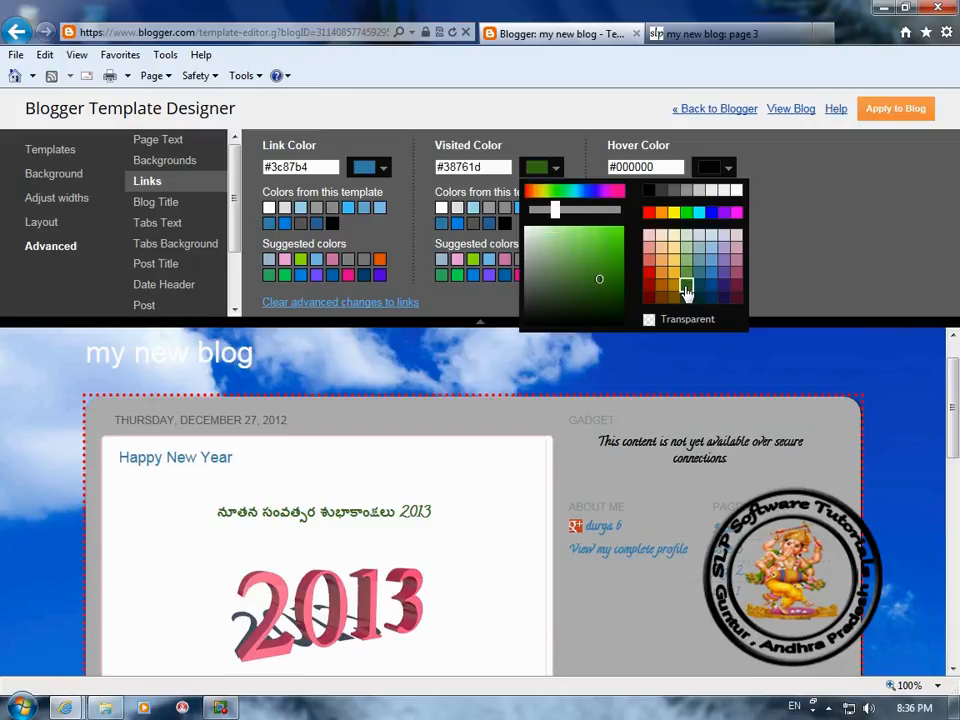
left_click(839, 250)
left_click(895, 108)
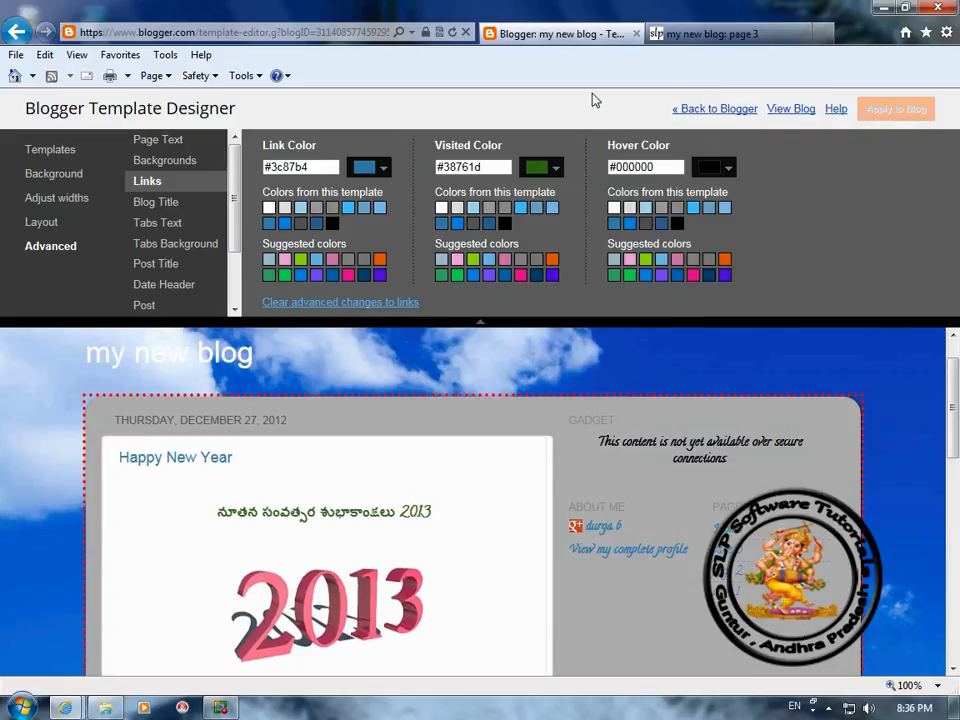
Open page 2 on the live blog to check the visited link color, and return to the template designer
left_click(703, 37)
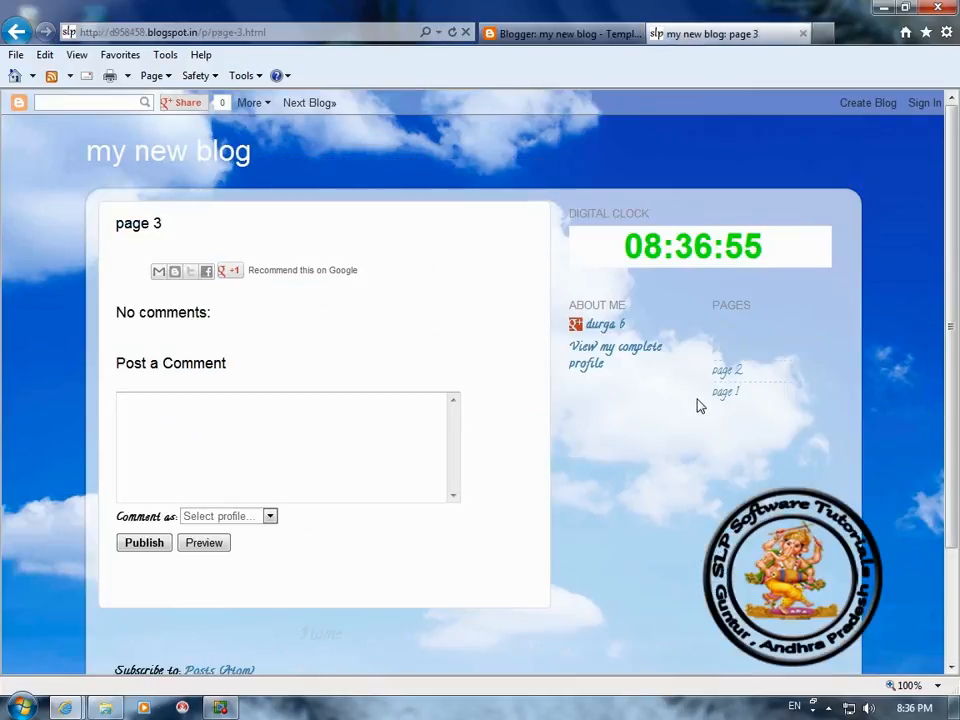
left_click(725, 371)
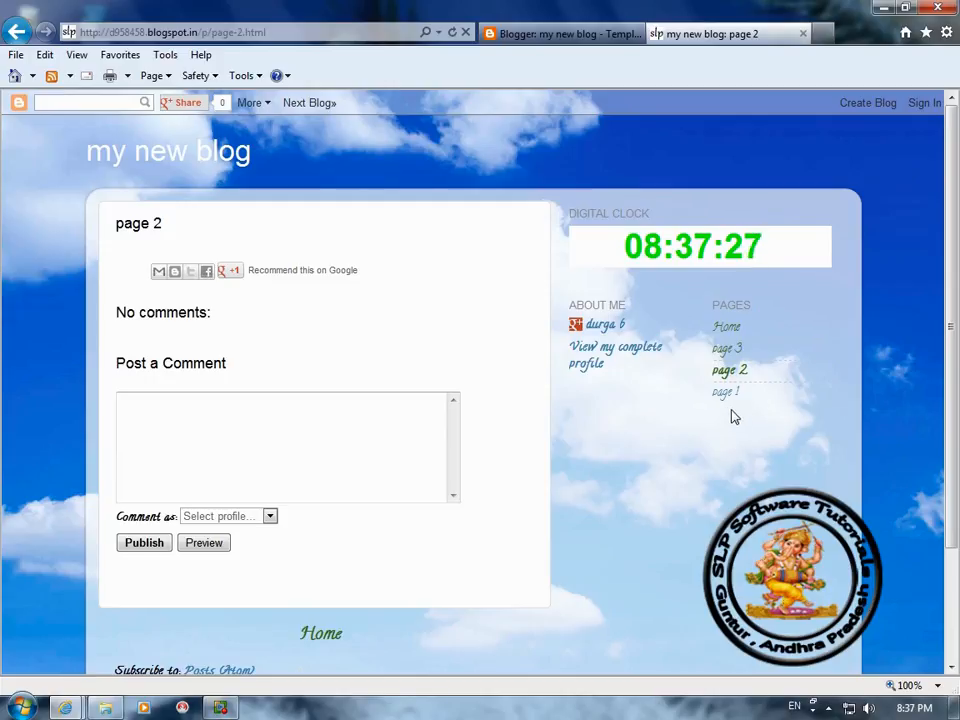
left_click(573, 38)
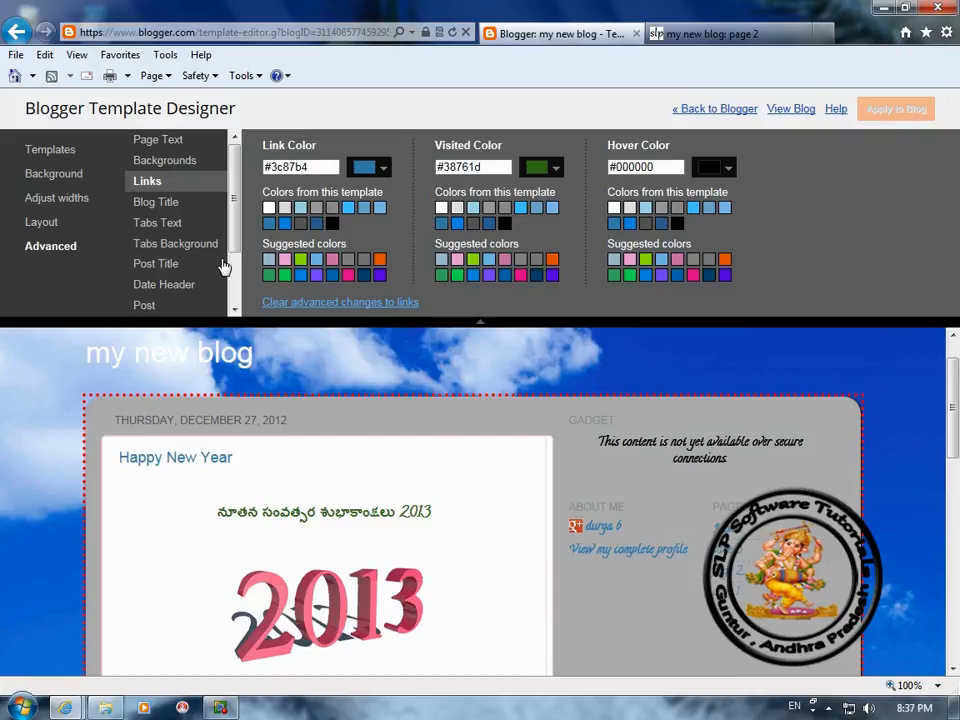
Set the blog title's text color to black (#000000) and its font size to 42px
left_click(165, 203)
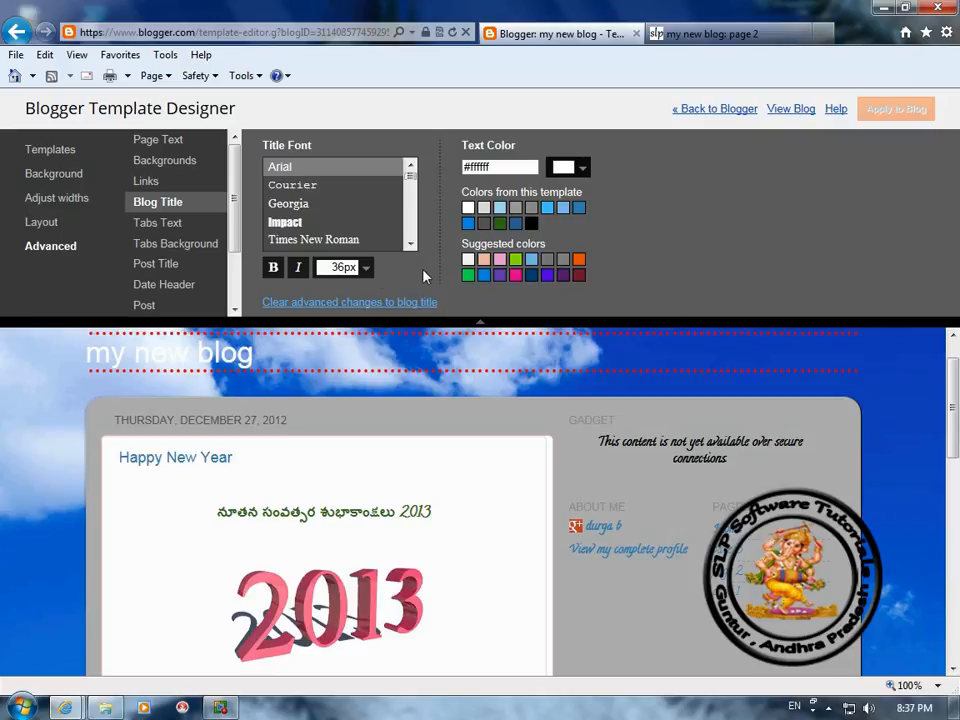
left_click(566, 170)
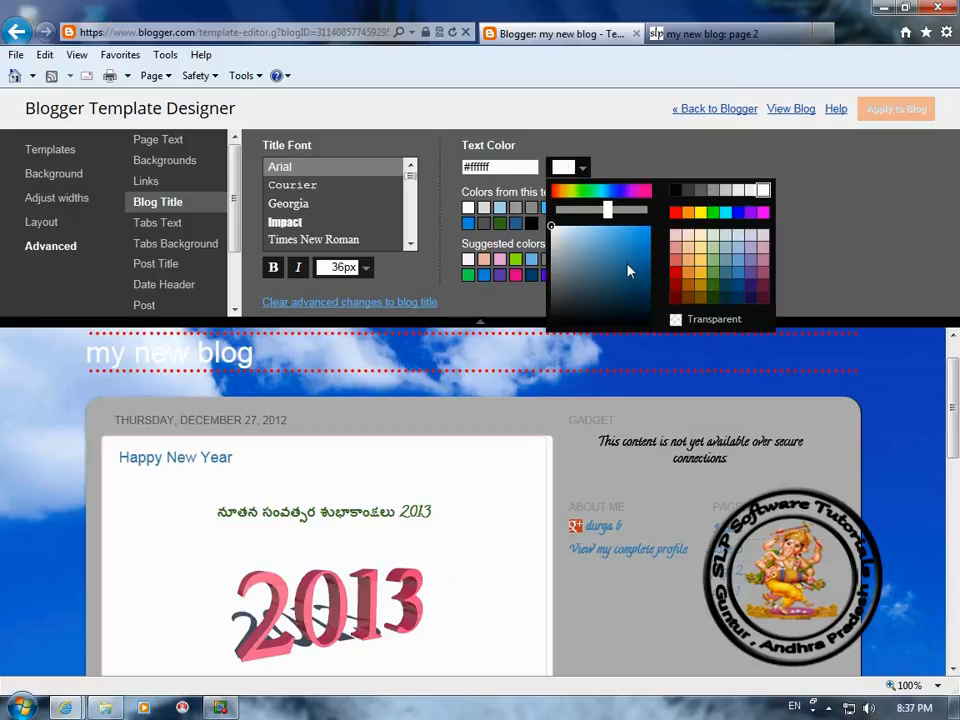
left_click(530, 223)
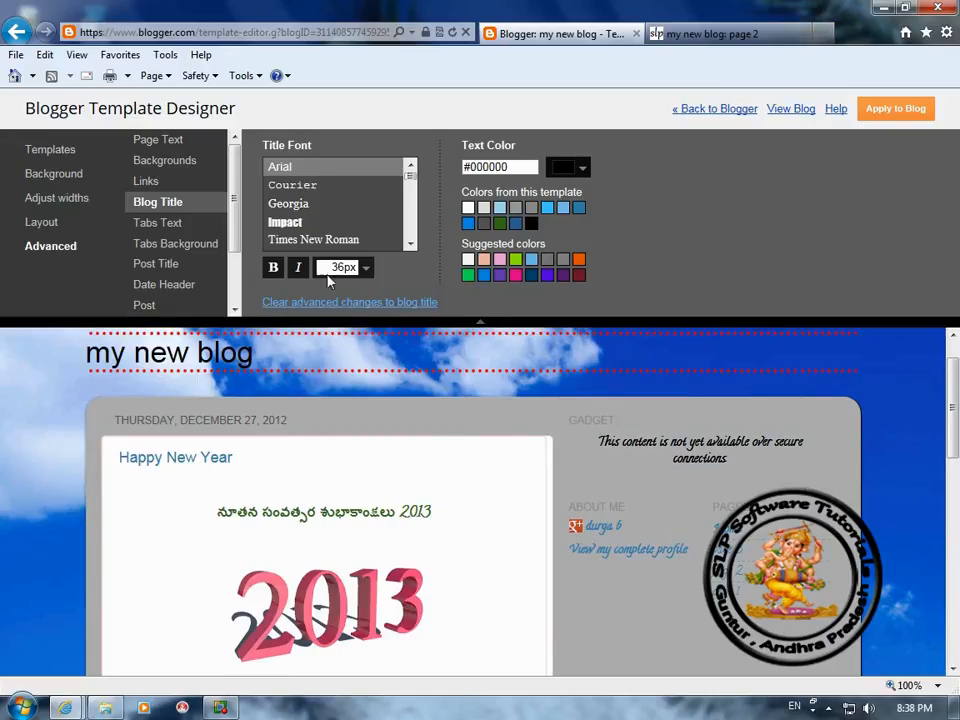
left_click(367, 267)
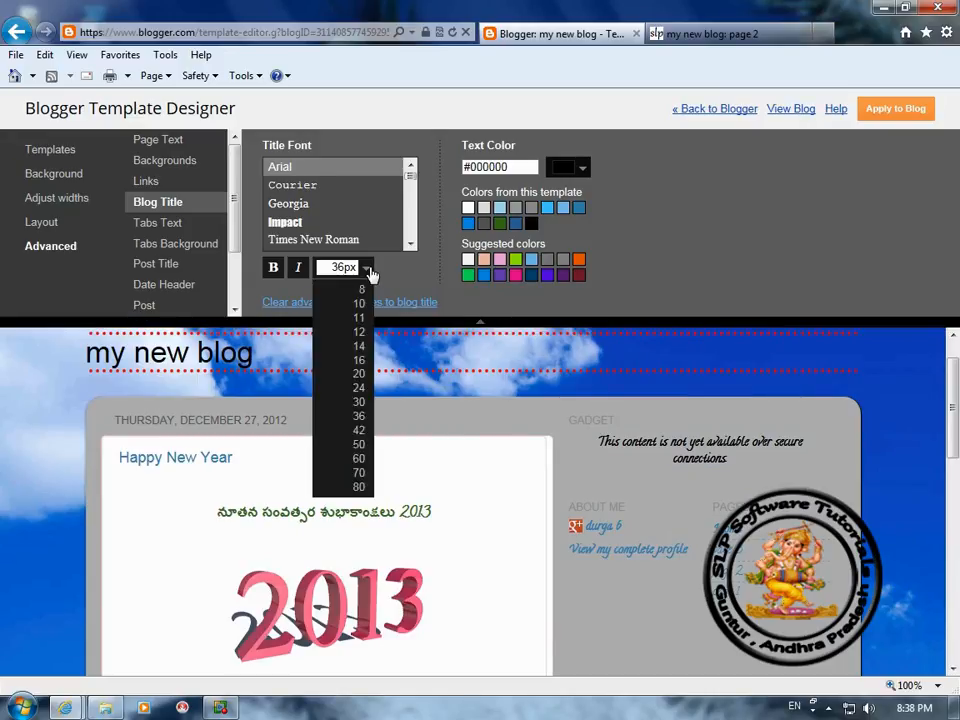
left_click(358, 433)
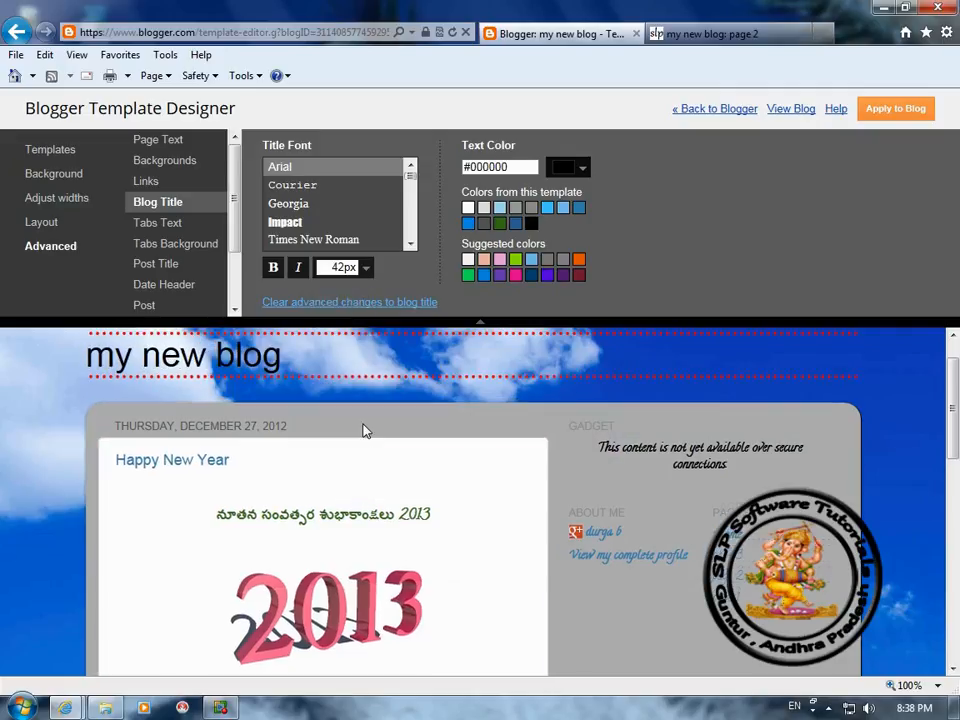
Set the blog title's font to Calligraffitti and its style to bold after trying italic
left_click(410, 245)
left_click(410, 245)
left_click(410, 245)
left_click(410, 245)
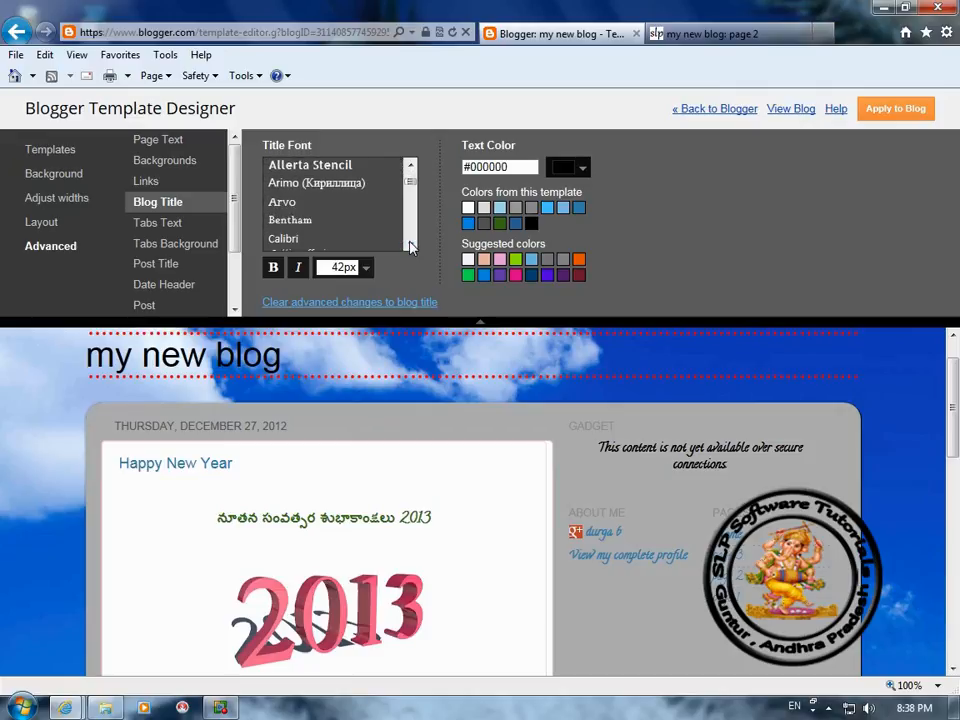
left_click(410, 245)
left_click(410, 245)
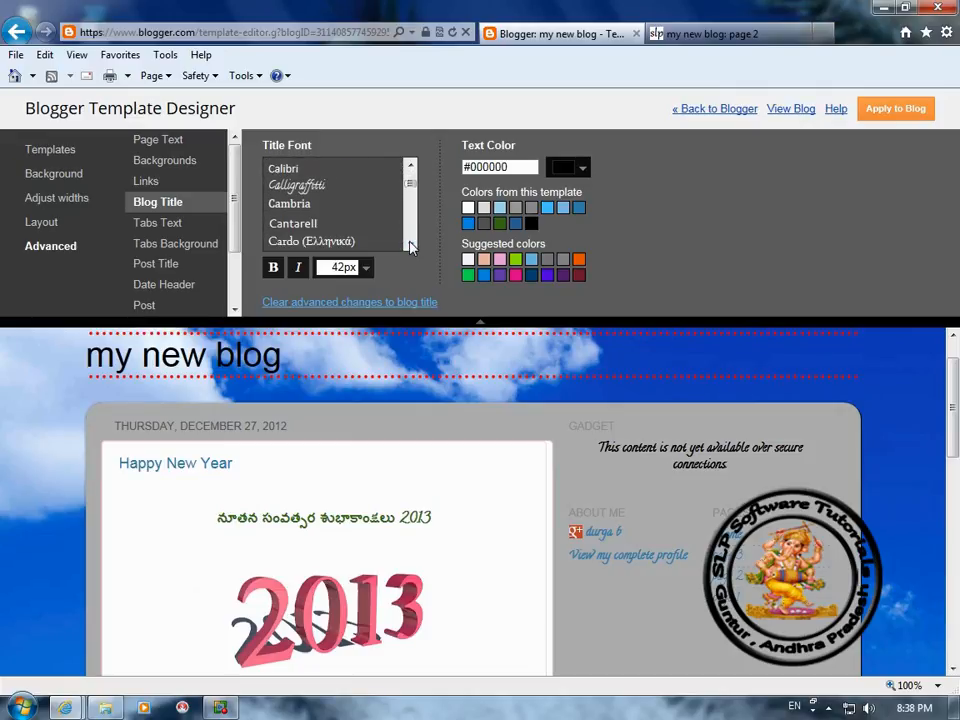
left_click(316, 193)
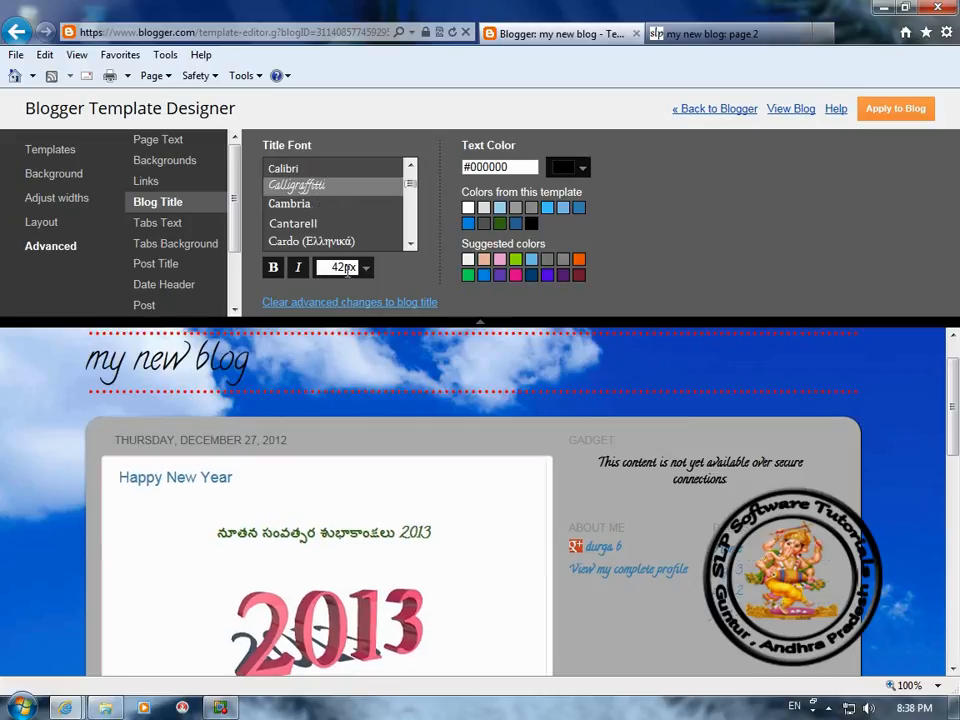
left_click(299, 270)
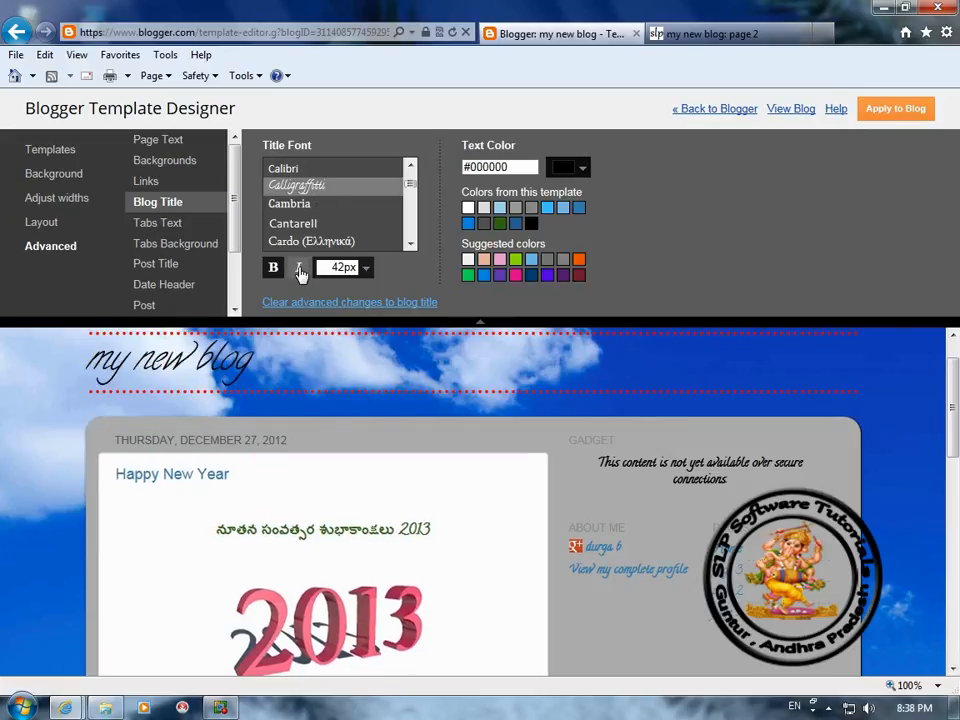
left_click(273, 270)
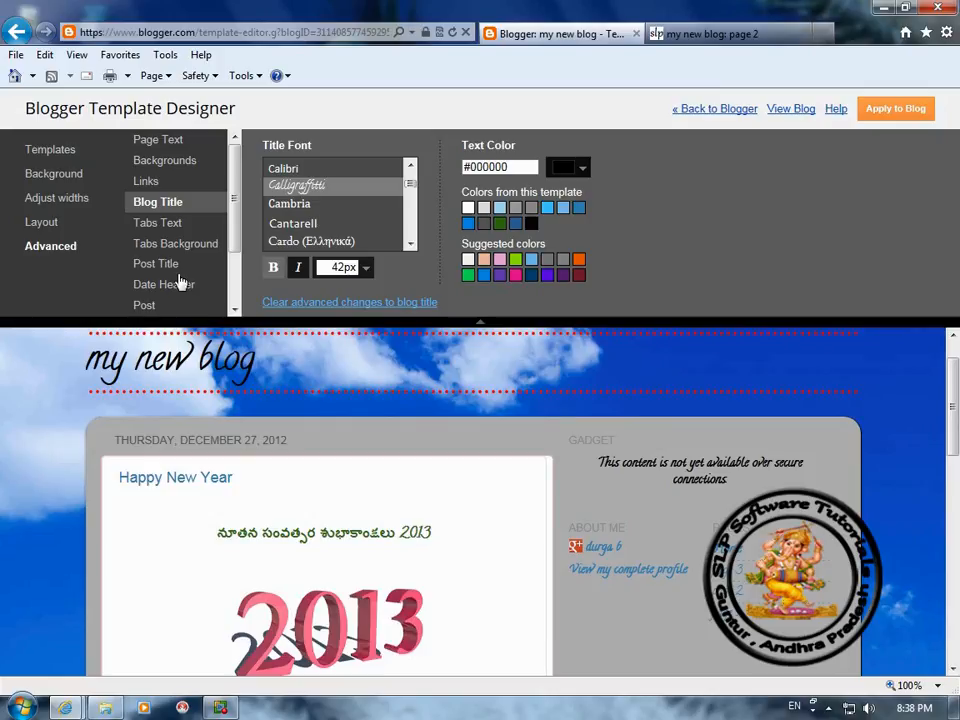
Review the advanced settings for tabs text, tabs background and post title
left_click(175, 224)
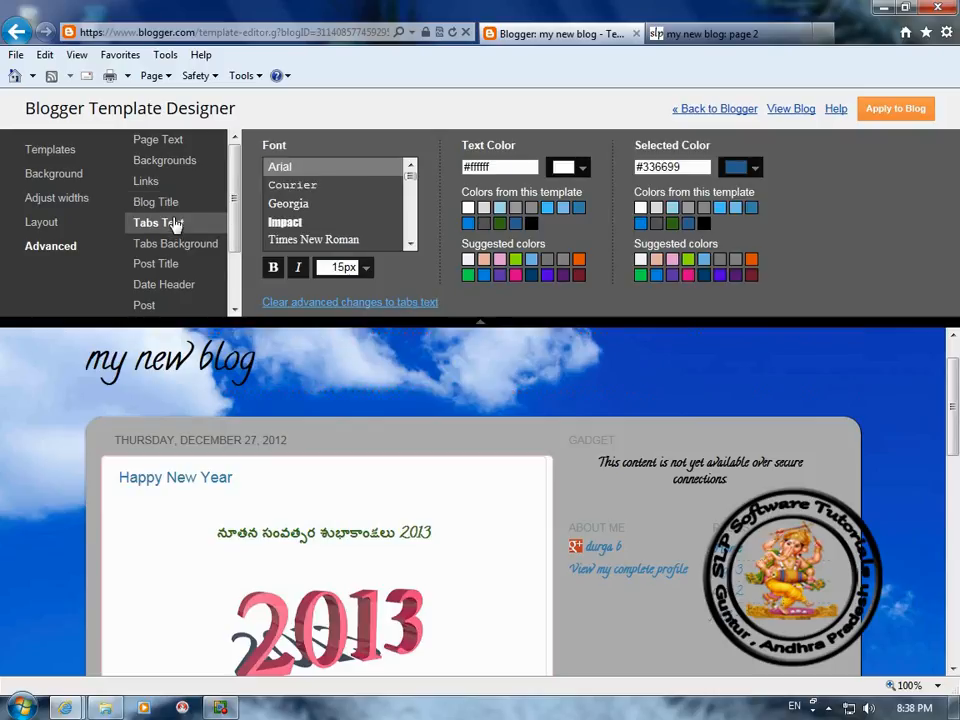
left_click(146, 246)
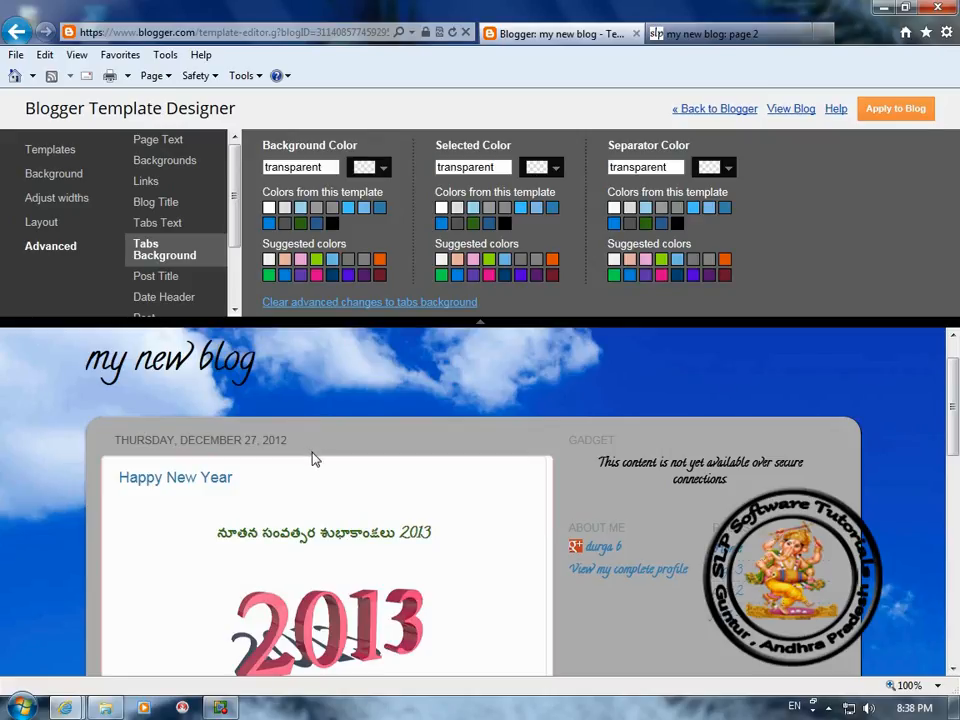
left_click(132, 276)
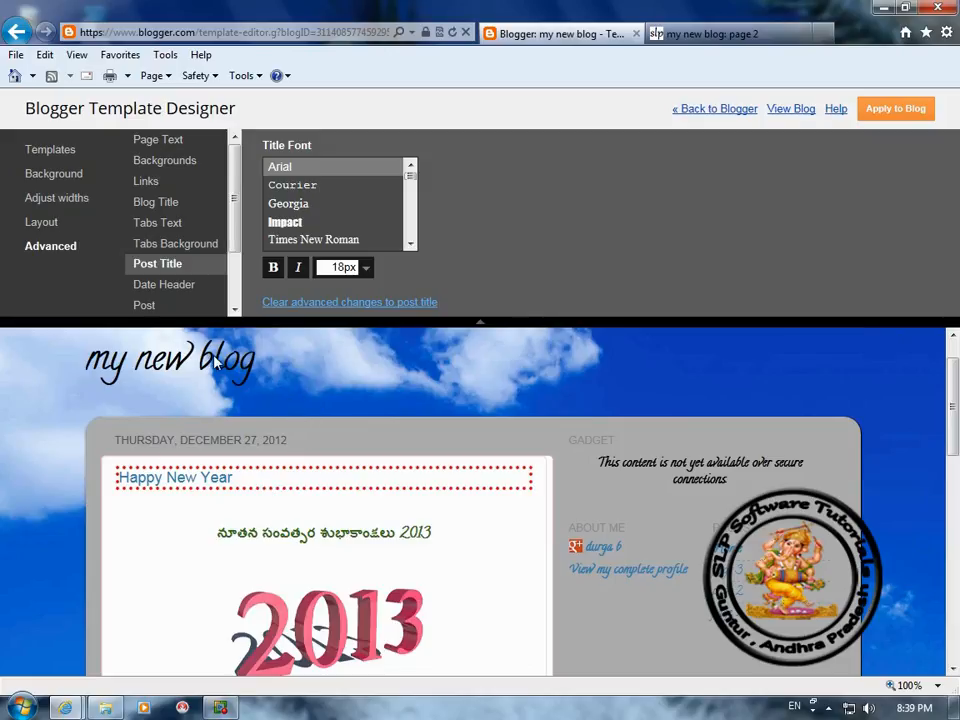
Set the date header's text color to black (#000000)
left_click(170, 286)
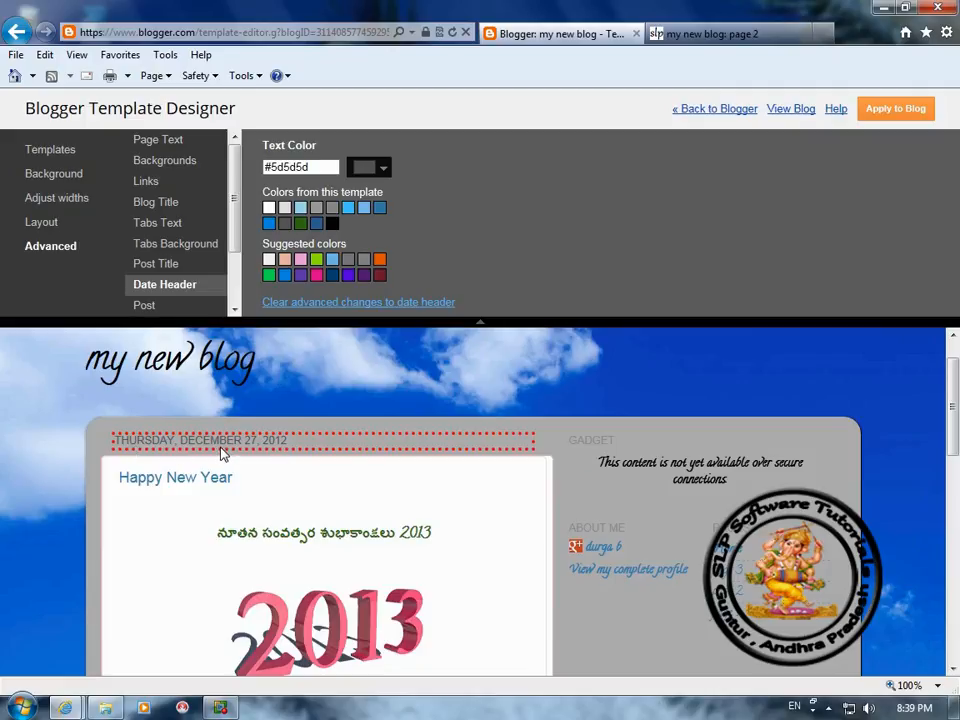
left_click(333, 224)
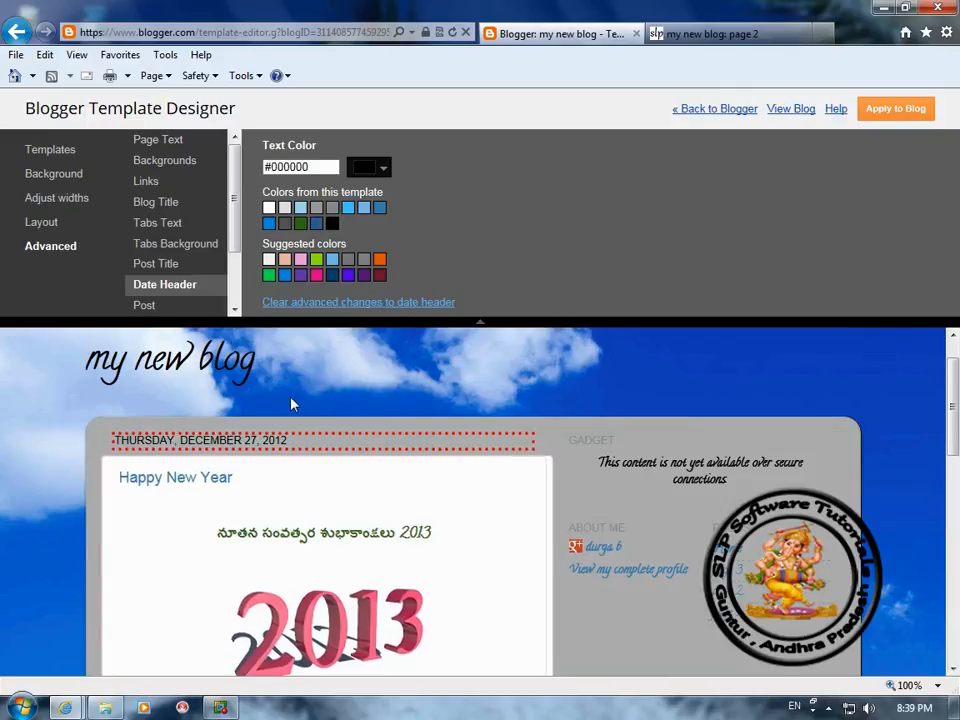
Review the advanced post color settings and open the gadget title settings
scroll(199, 272, "down", 2)
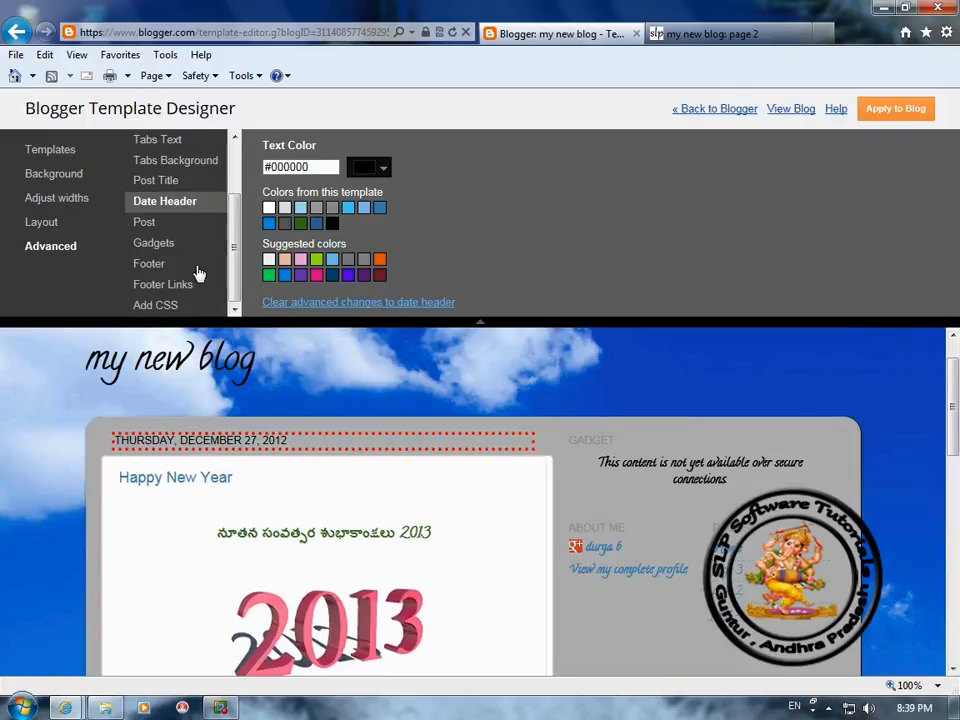
left_click(147, 226)
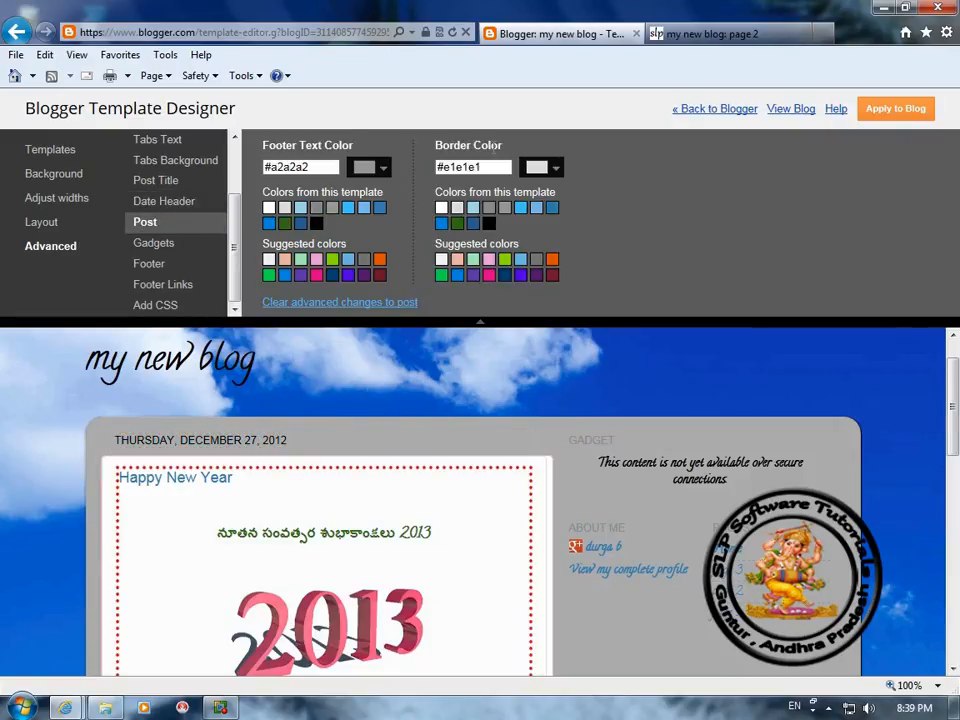
left_click(146, 243)
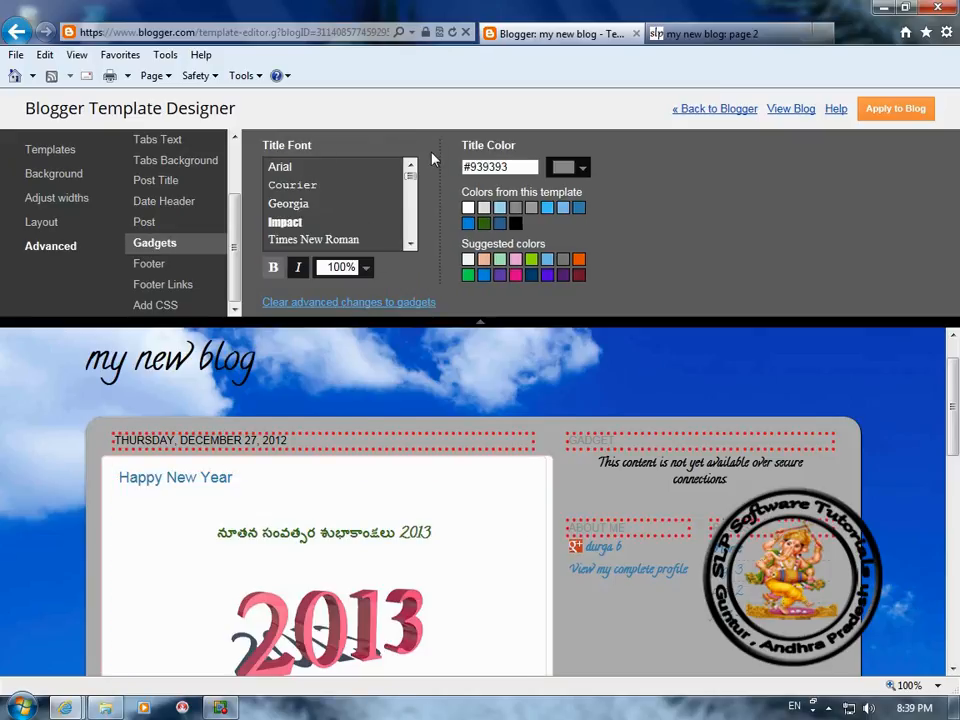
Review the advanced color settings for the footer and the footer links
left_click(150, 266)
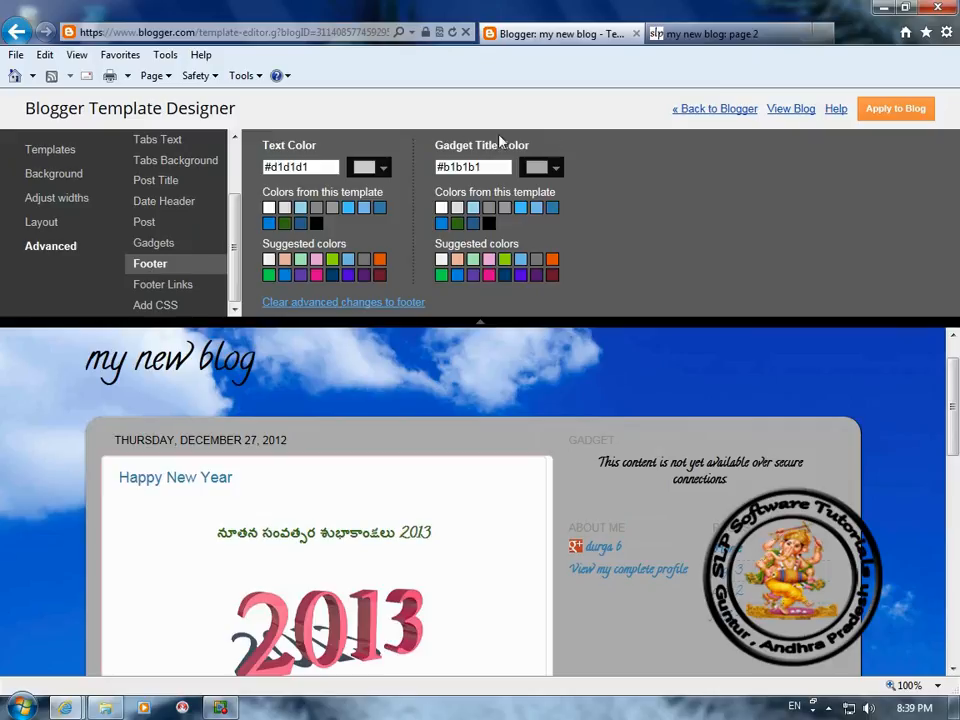
left_click(185, 288)
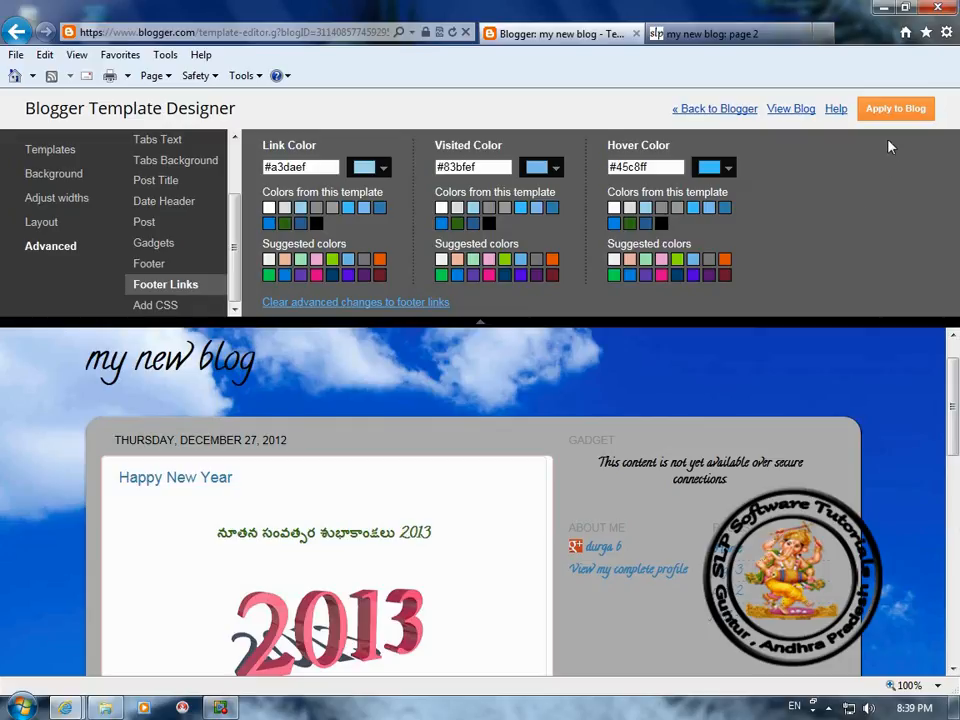
Apply the template changes to the blog and return from the Template Designer to the Blogger dashboard
left_click(884, 112)
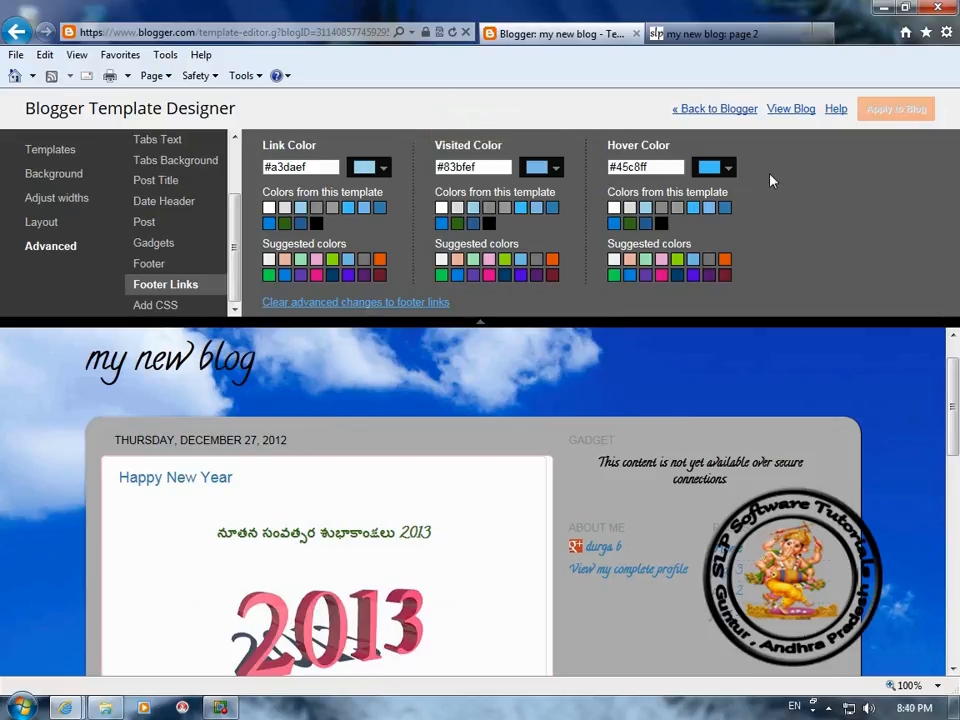
left_click(697, 110)
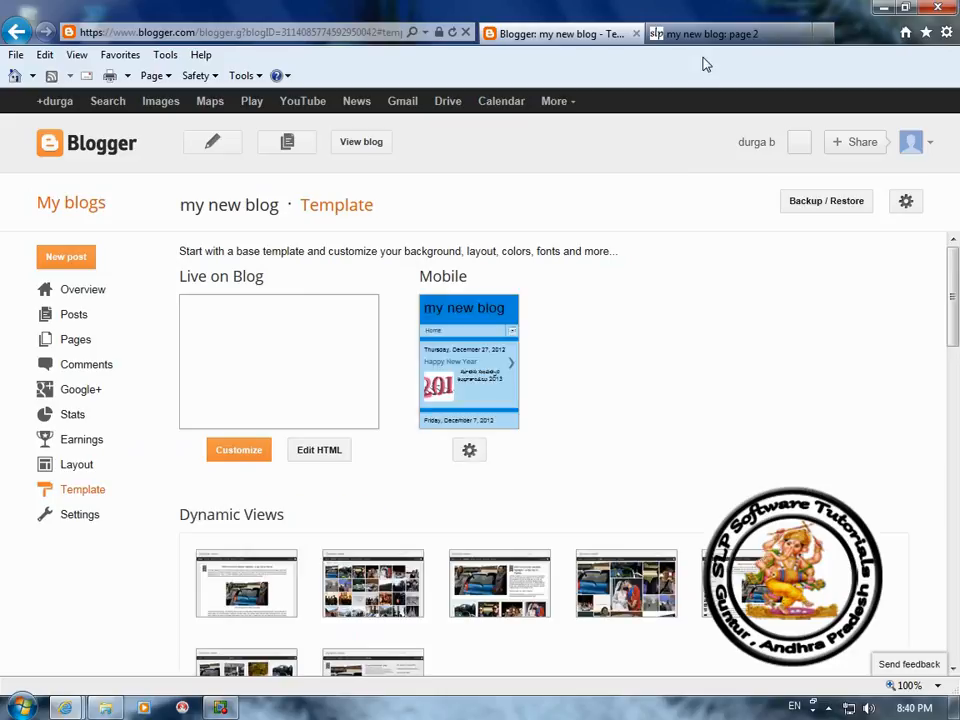
Reload the live blog, go to its Home page and check the applied styling from the title down to the footer
left_click(707, 35)
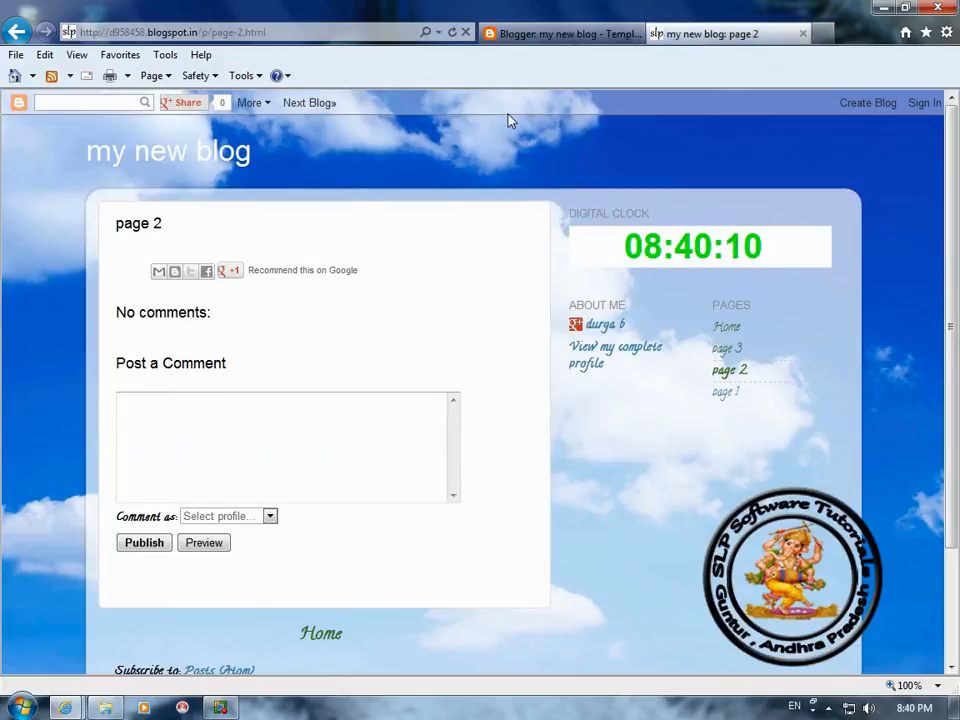
left_click(452, 33)
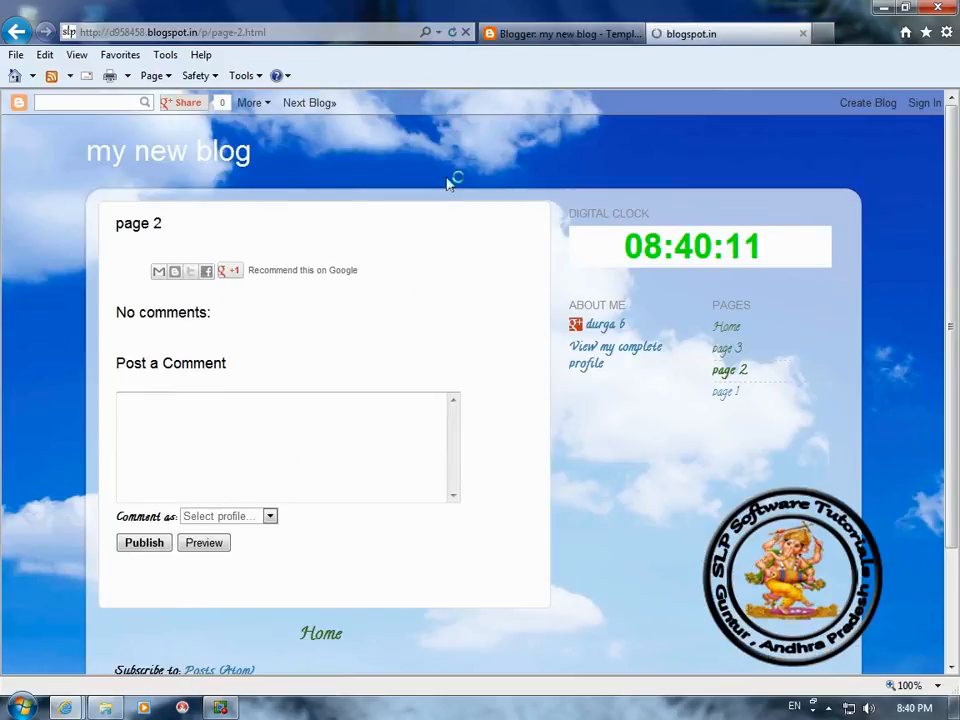
left_click(722, 350)
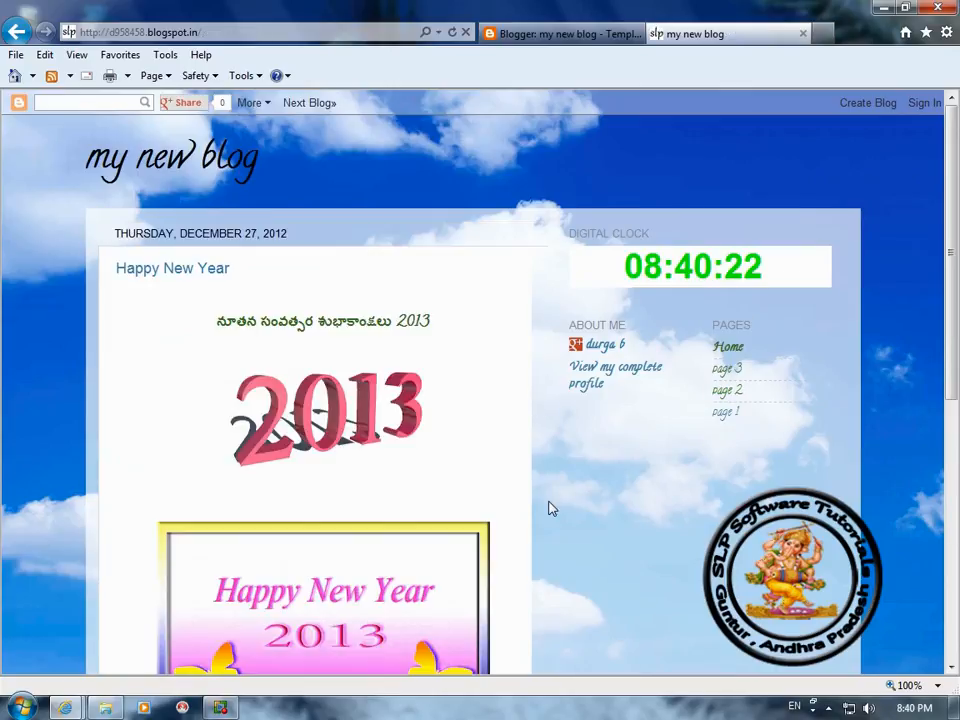
scroll(548, 508, "down", 5)
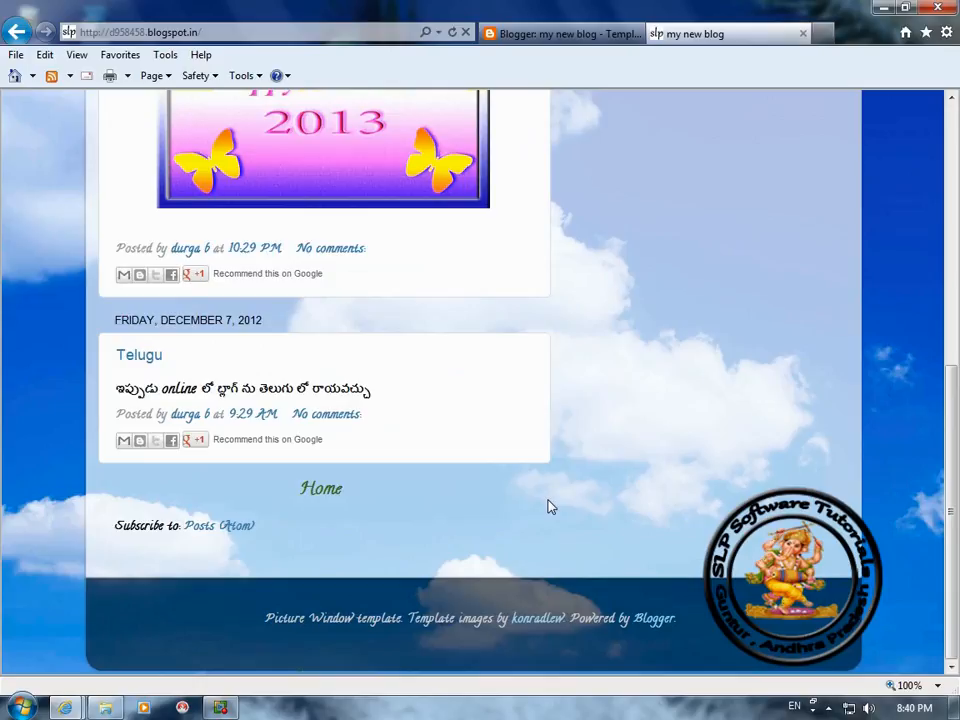
scroll(548, 508, "up", 2)
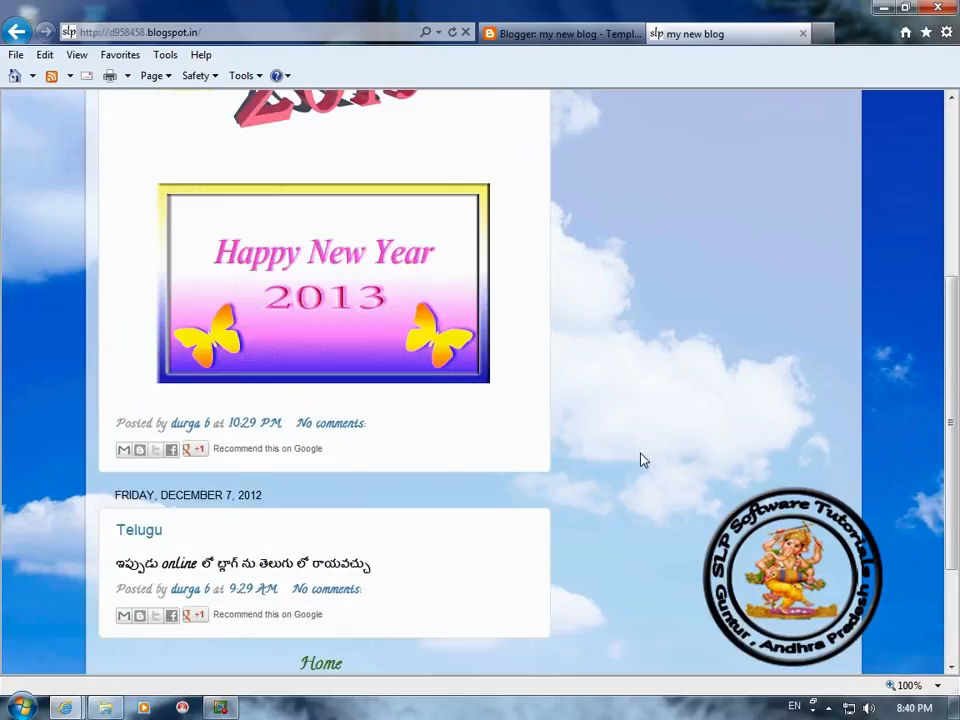
scroll(643, 460, "up", 4)
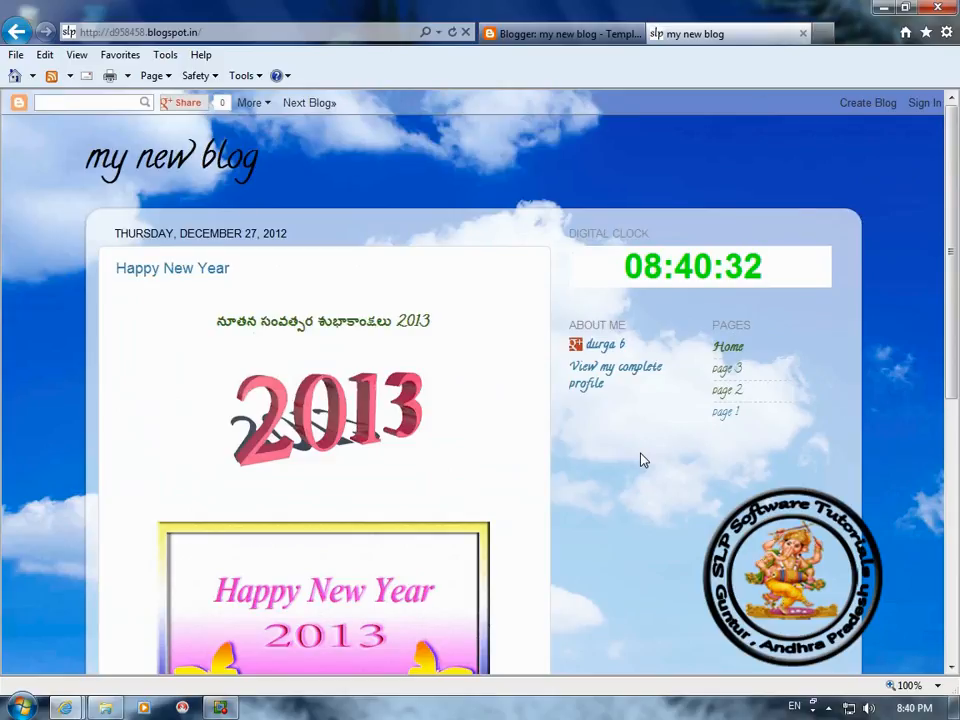